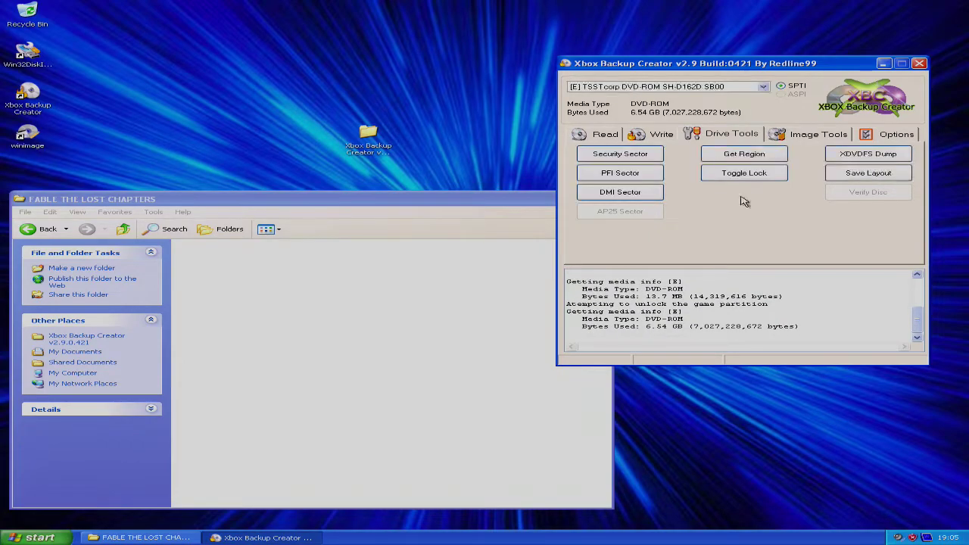
# - Check the game disc's region information and set the read image style to Complete Backup
pyautogui.click(732, 153)
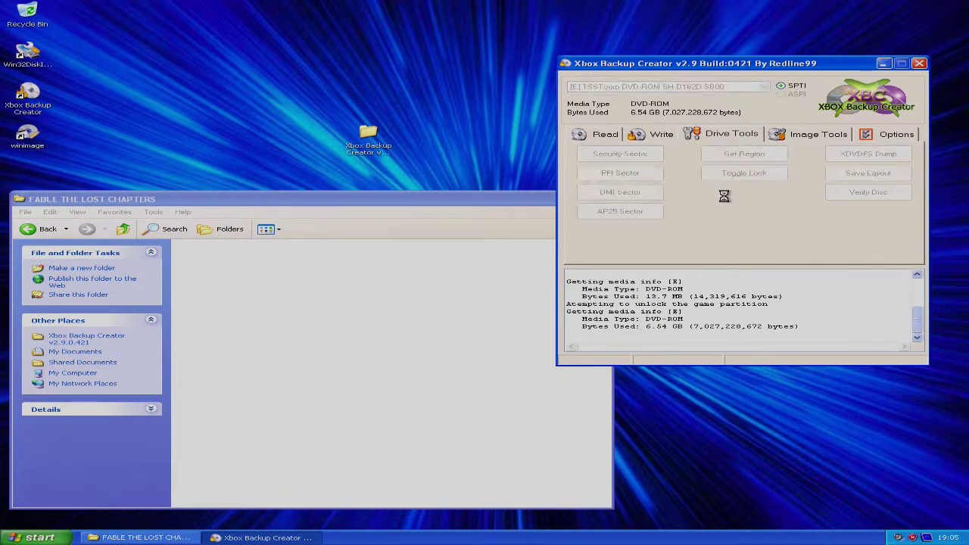
pyautogui.click(742, 228)
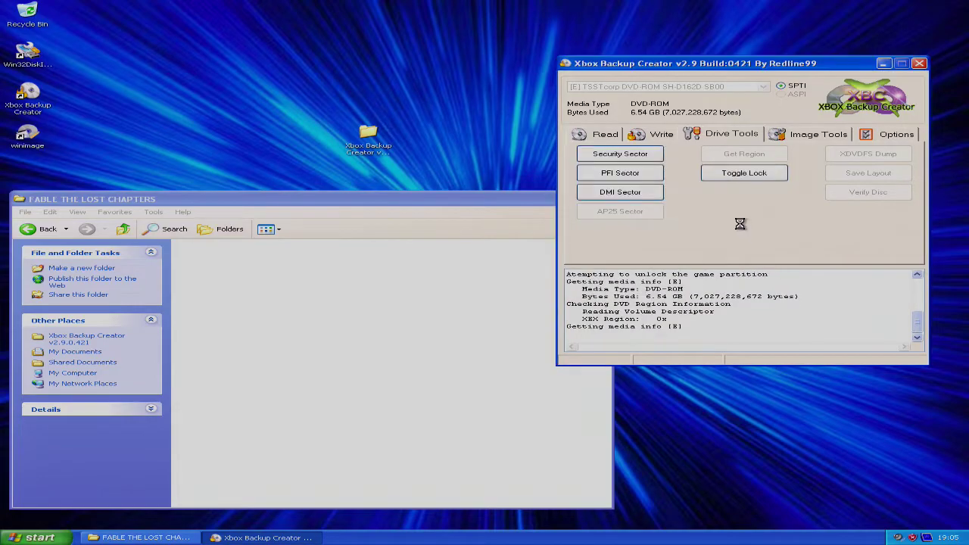
pyautogui.click(599, 136)
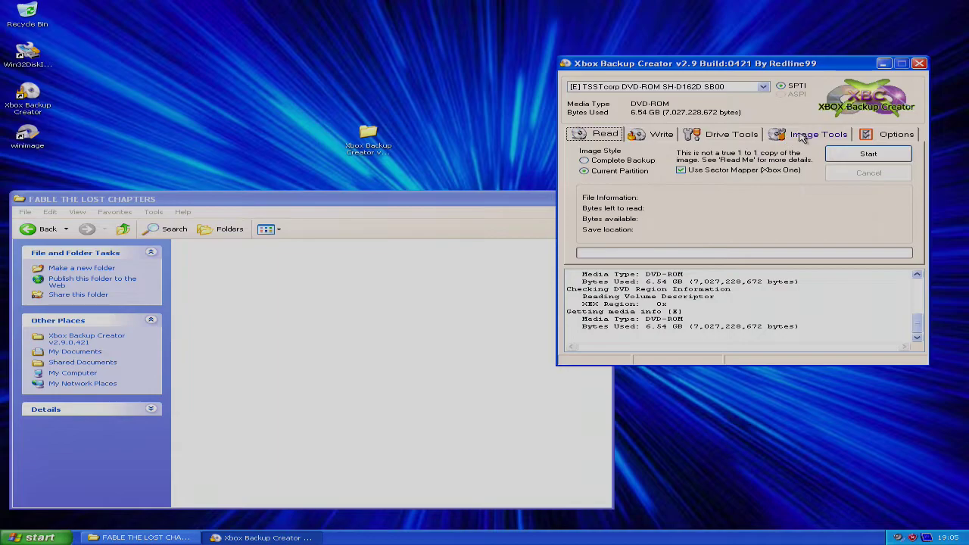
pyautogui.click(641, 162)
# - Configure the drive-specific options for the SH-D162D drive, with Xbox One as the disc type and a 16x speed
pyautogui.click(890, 136)
pyautogui.click(861, 158)
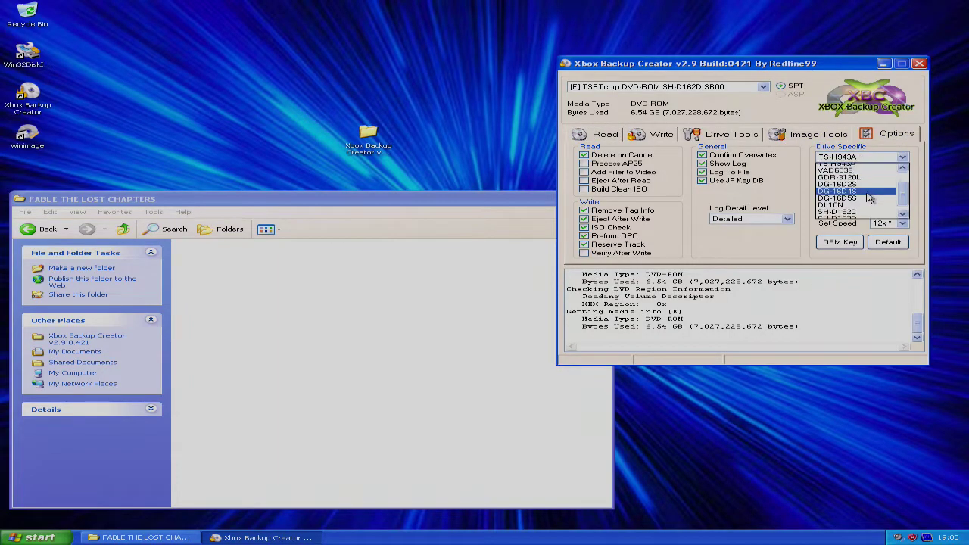
pyautogui.click(861, 197)
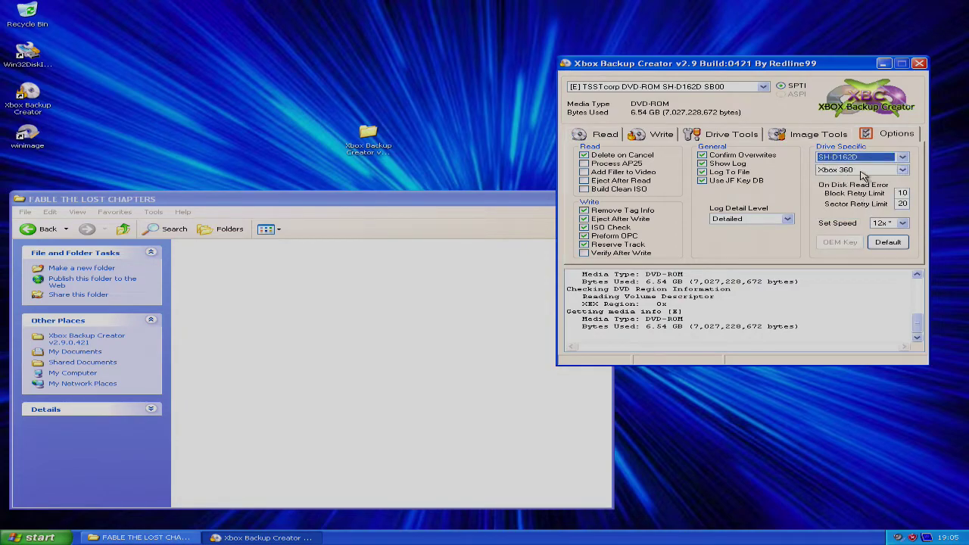
pyautogui.click(853, 171)
pyautogui.click(857, 188)
pyautogui.click(879, 223)
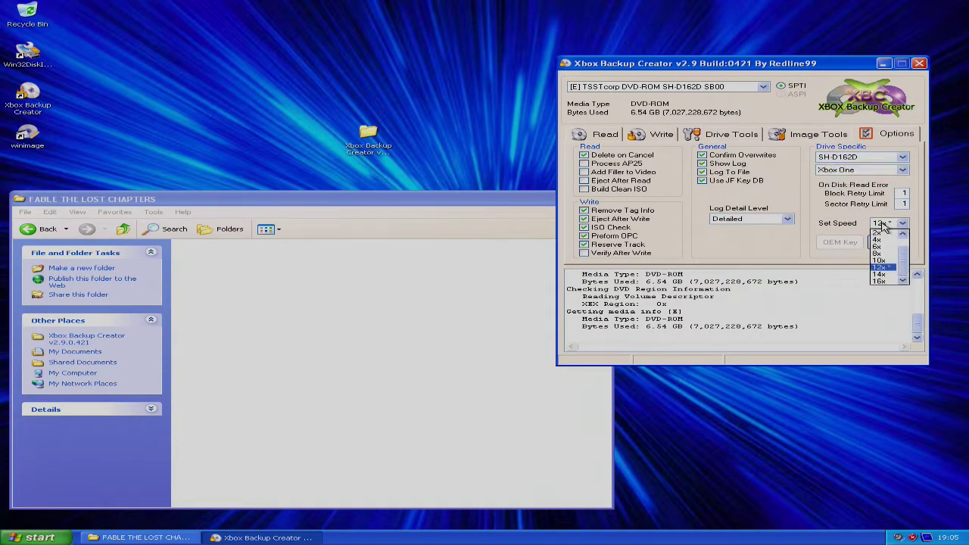
pyautogui.click(882, 280)
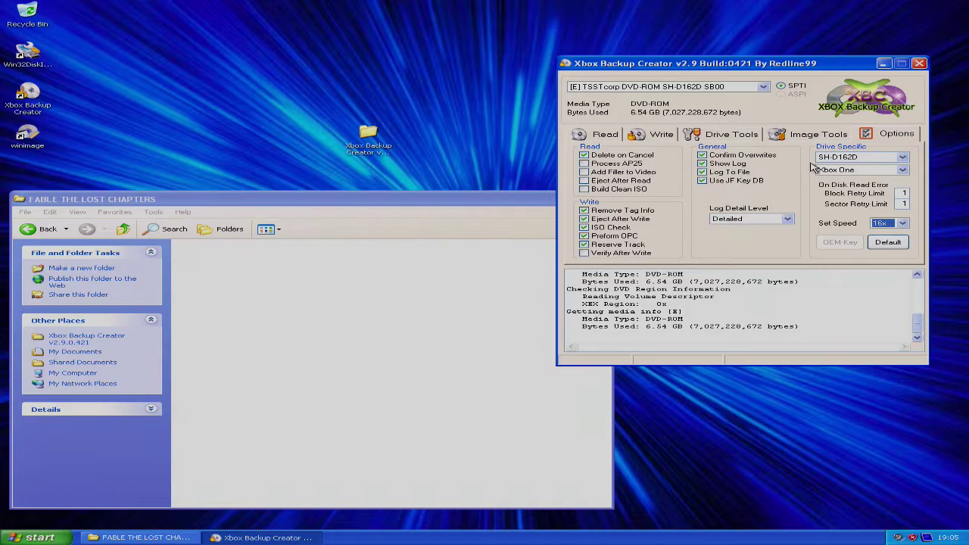
# - Read the disc into an image named fable_tlc in the FABLE THE LOST CHAPTERS folder and dismiss the completion notice
pyautogui.click(585, 130)
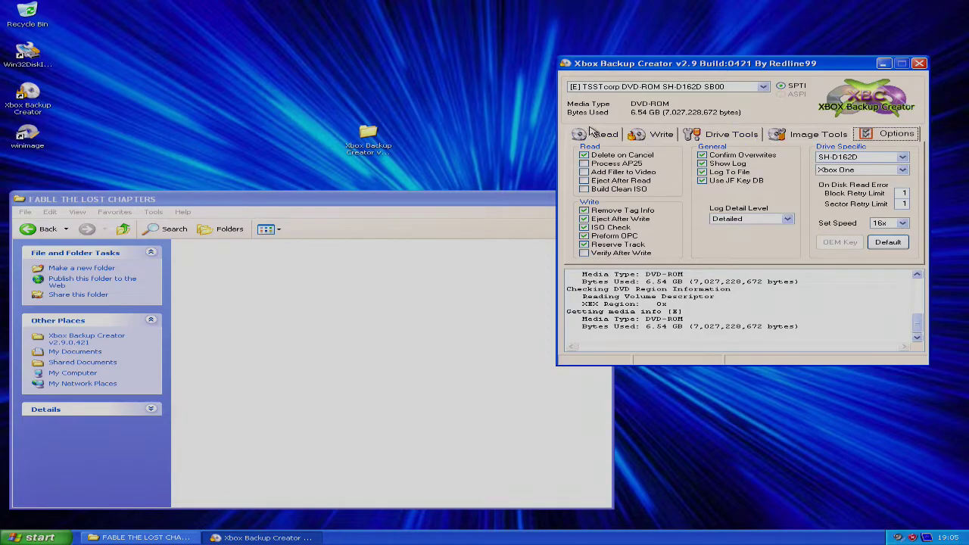
pyautogui.click(598, 135)
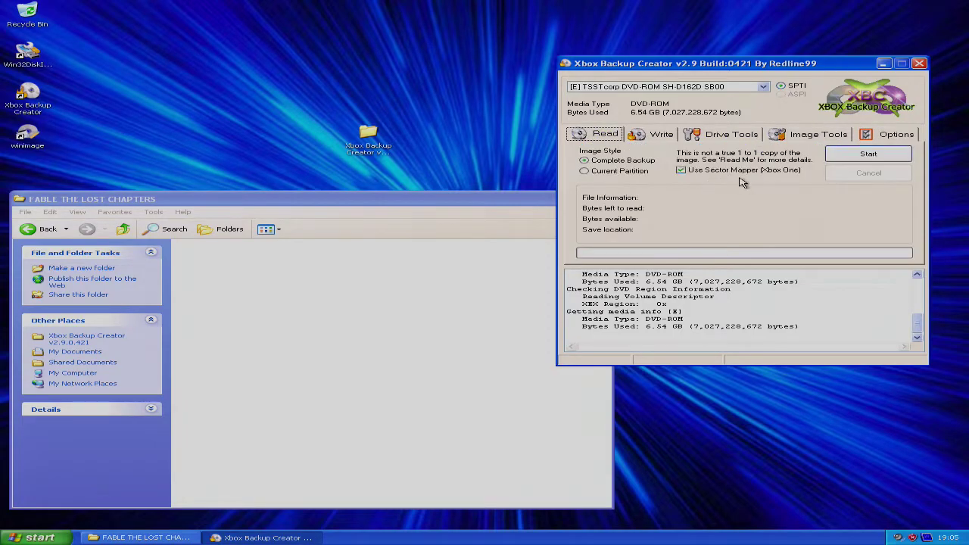
pyautogui.click(839, 155)
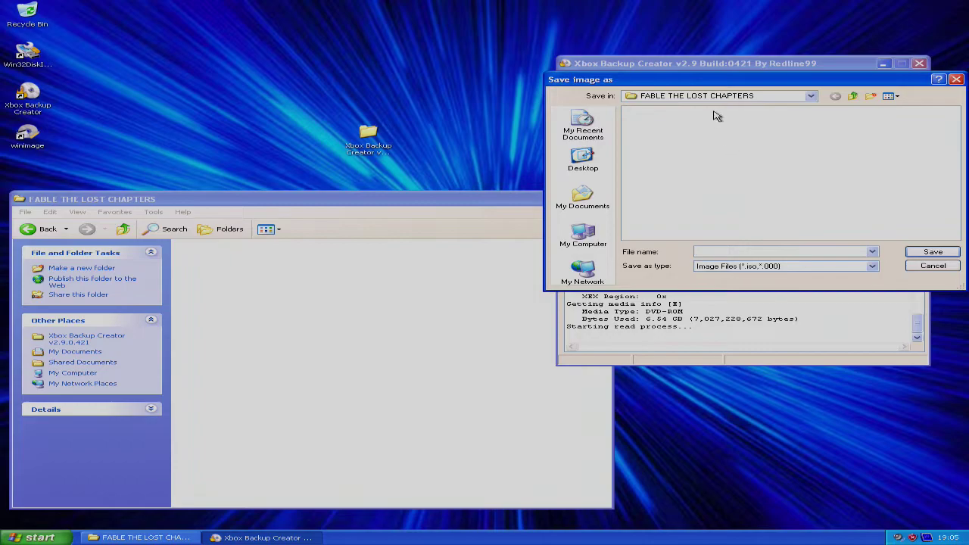
pyautogui.moveTo(715, 82); pyautogui.dragTo(649, 146)
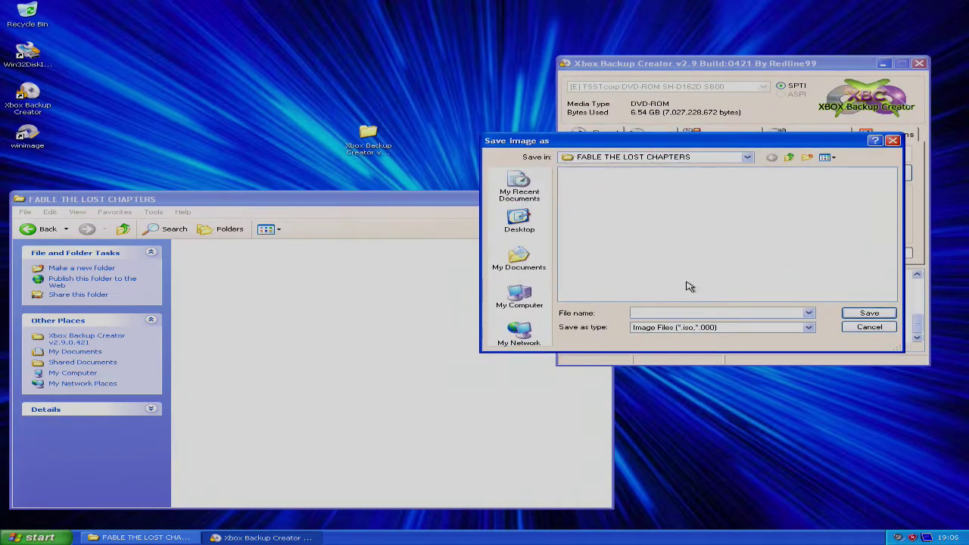
pyautogui.write('fable_tlc')
pyautogui.click(860, 314)
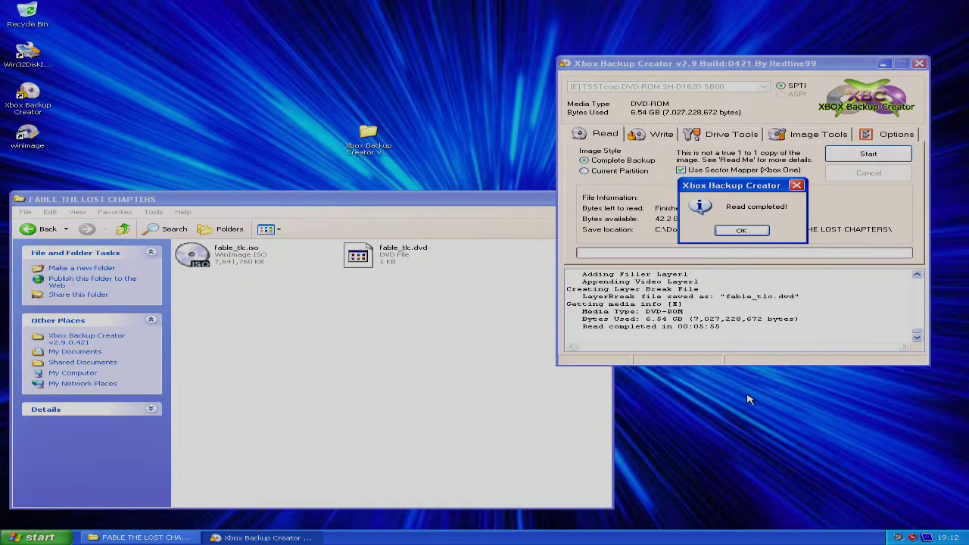
pyautogui.click(746, 231)
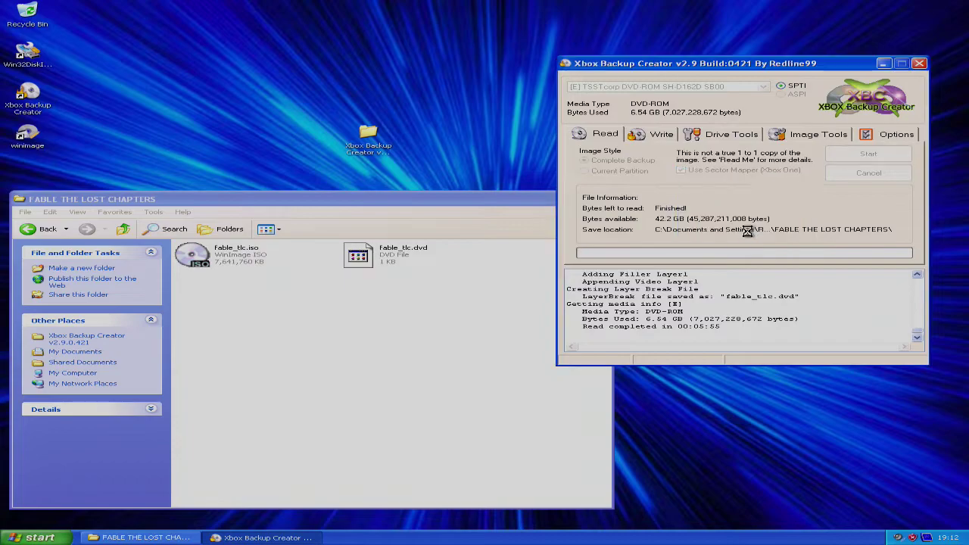
# - Create a new folder named HDD inside the FABLE THE LOST CHAPTERS folder
pyautogui.click(450, 321)
pyautogui.moveTo(235, 257)
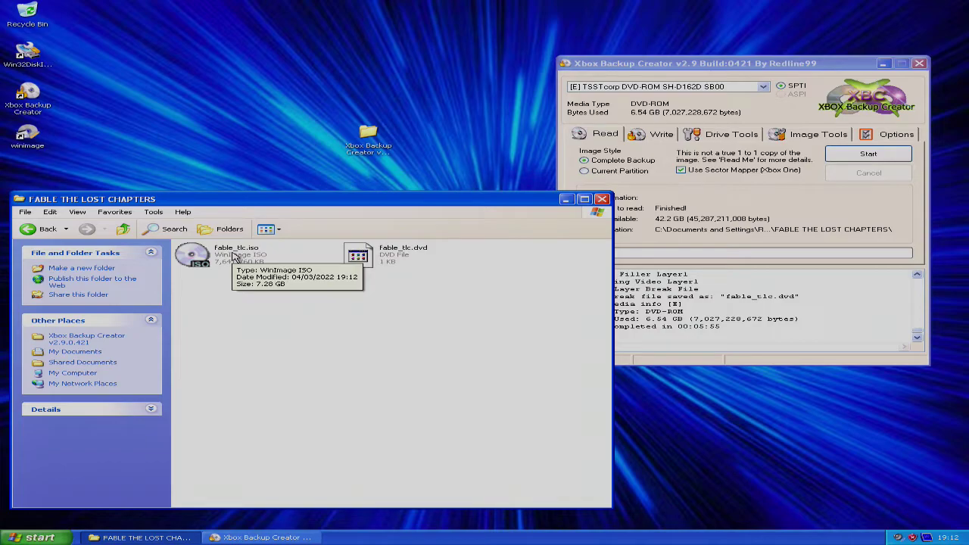
pyautogui.rightClick(319, 350)
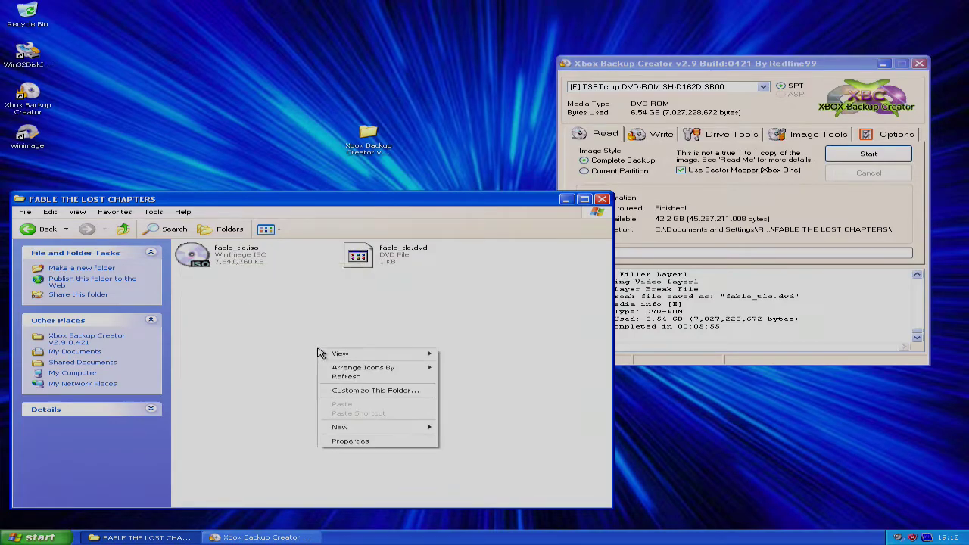
pyautogui.moveTo(428, 429)
pyautogui.click(463, 428)
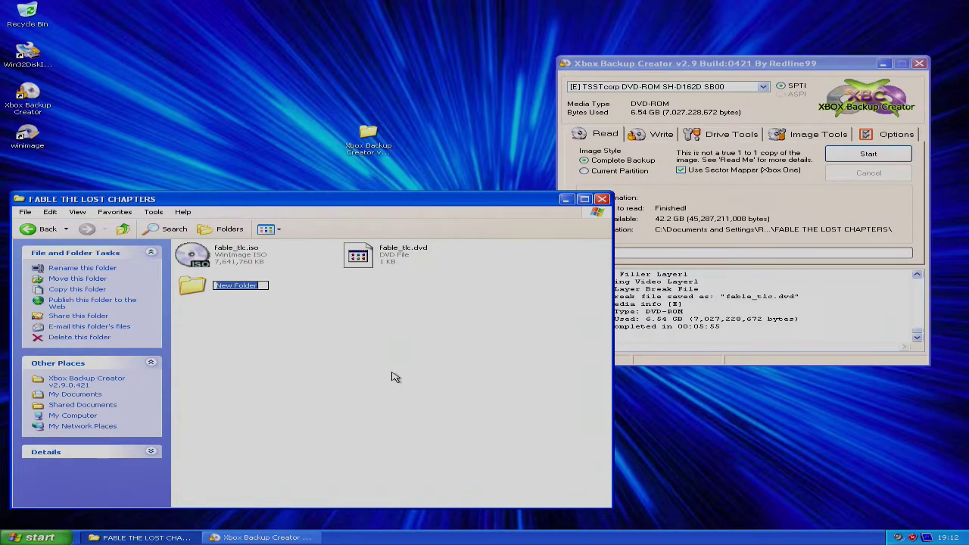
pyautogui.write('HDD')
pyautogui.press('Return')
pyautogui.click(407, 372)
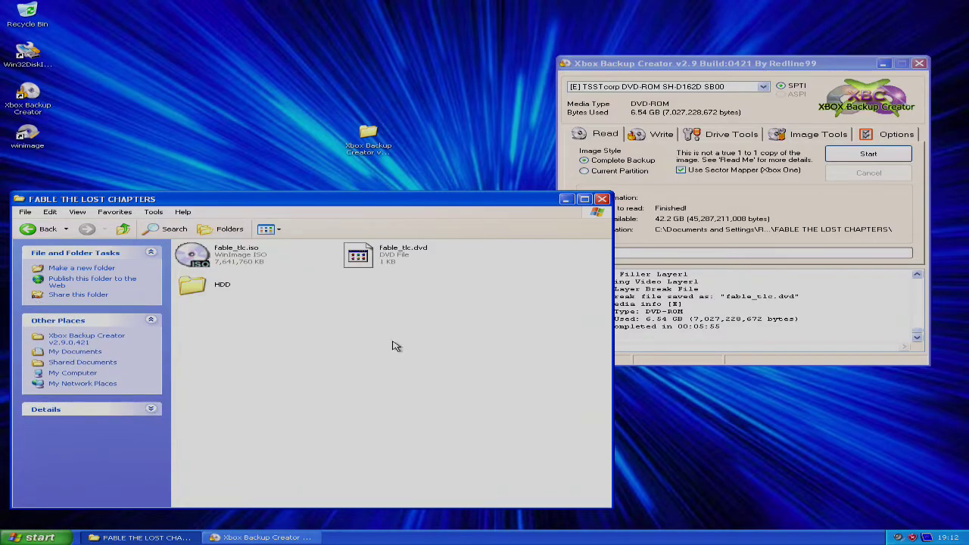
# - Refresh the FABLE THE LOST CHAPTERS folder and rearrange its icons so the HDD folder comes first
pyautogui.rightClick(386, 334)
pyautogui.click(427, 360)
pyautogui.rightClick(380, 317)
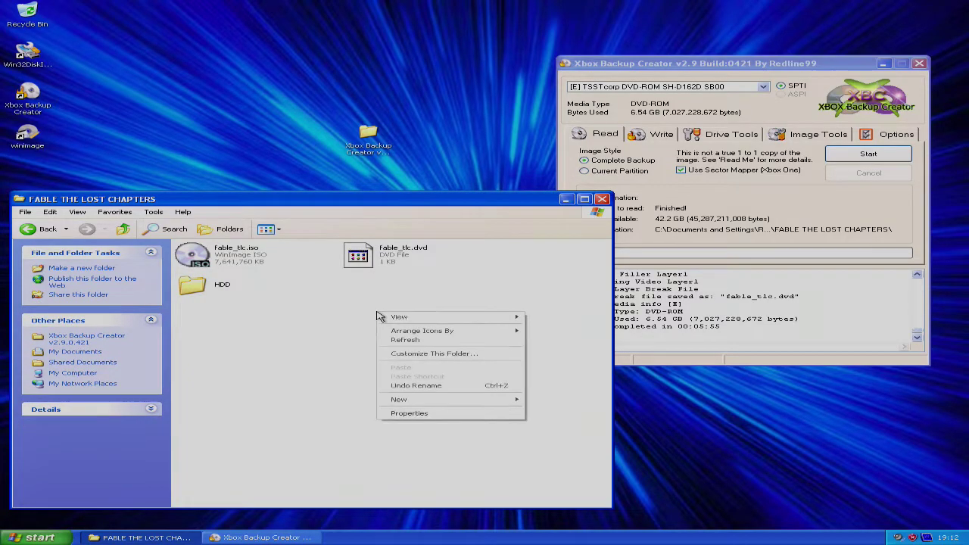
pyautogui.click(528, 332)
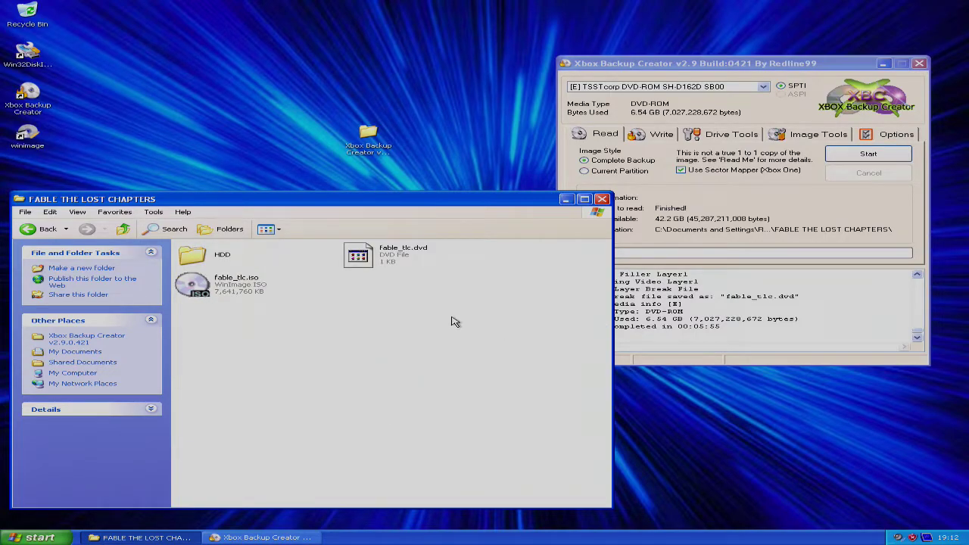
# - Open the disc image fable_tlc.iso in the Xbox Image Browser
pyautogui.click(807, 136)
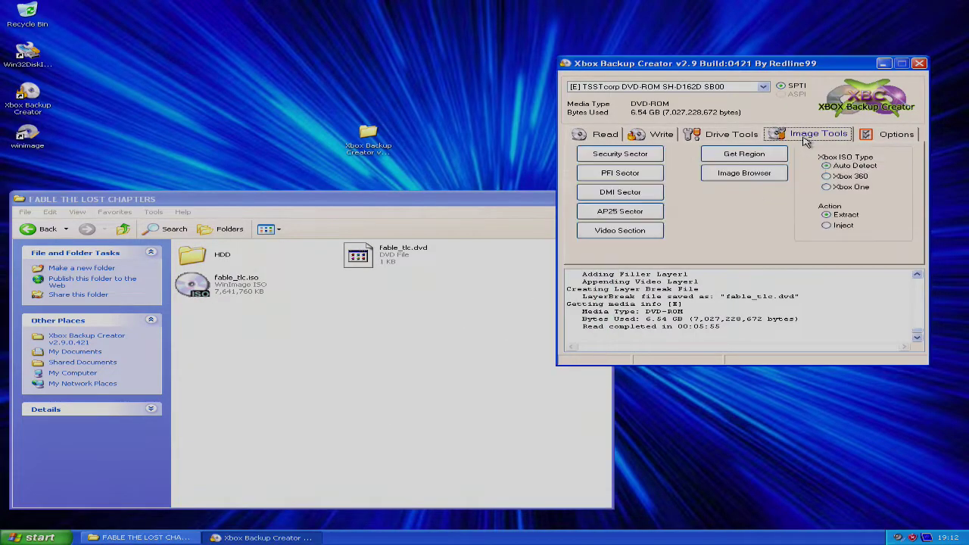
pyautogui.click(744, 174)
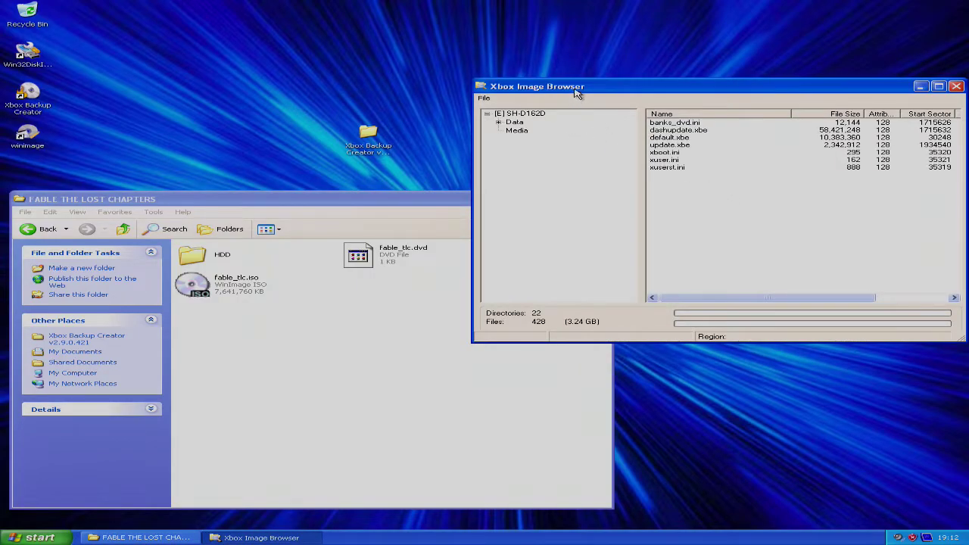
pyautogui.moveTo(580, 91); pyautogui.dragTo(565, 84)
pyautogui.click(468, 91)
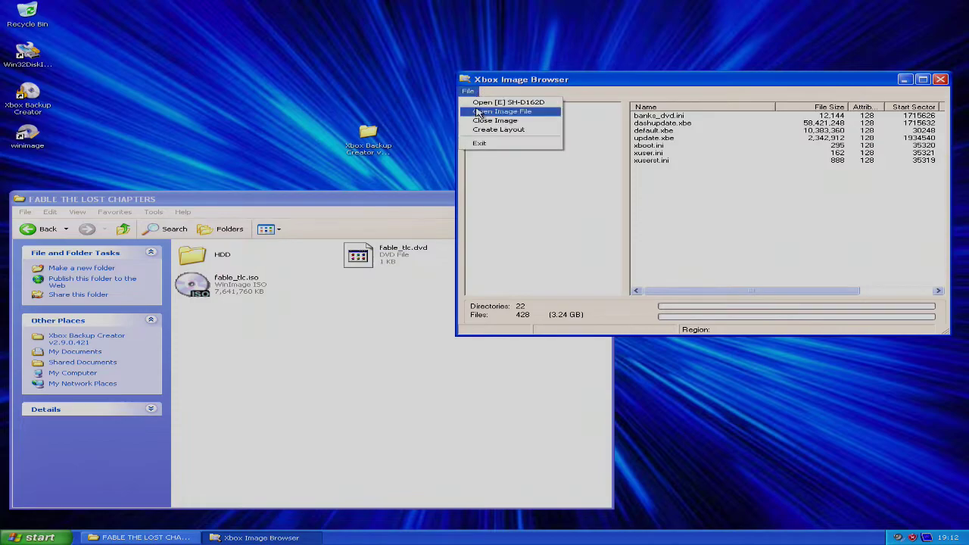
pyautogui.click(546, 112)
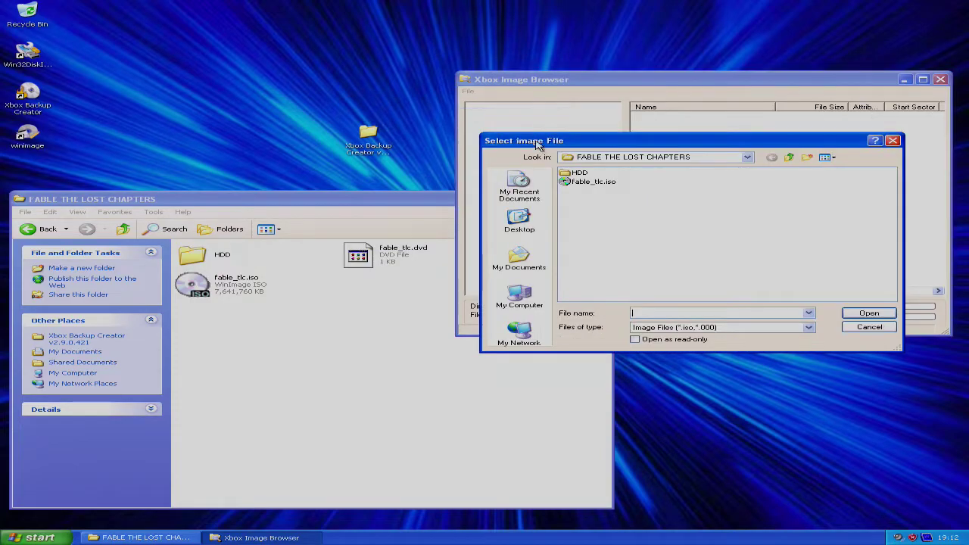
pyautogui.click(594, 182)
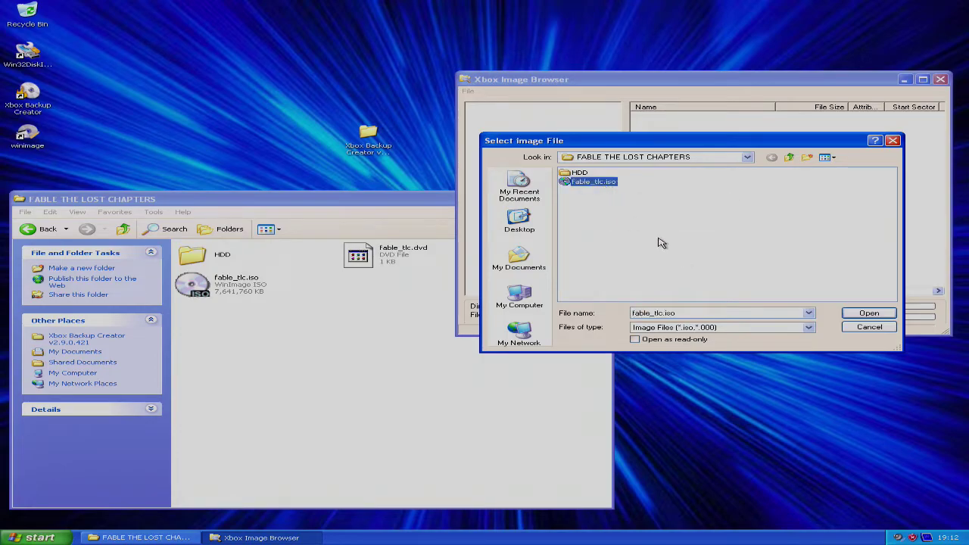
pyautogui.doubleClick(594, 182)
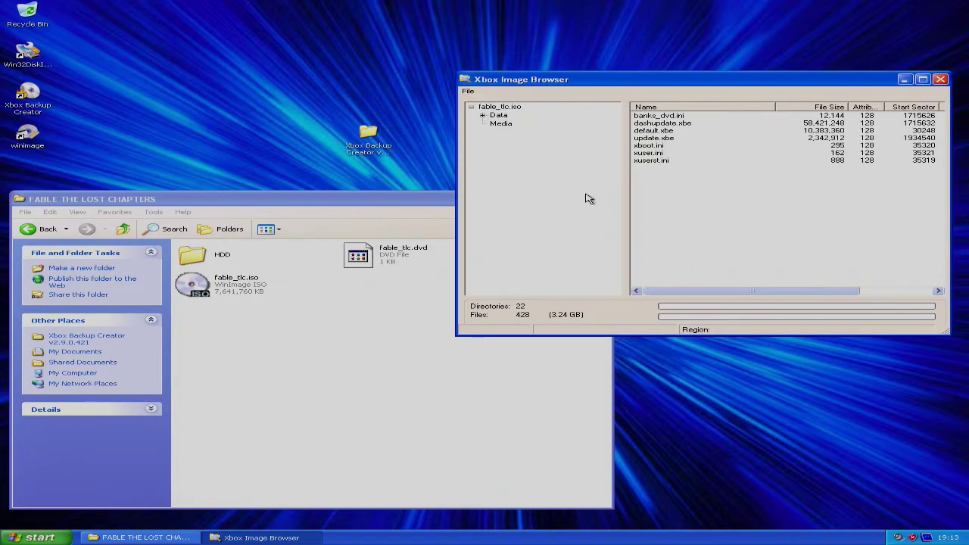
# - Extract the entire contents of fable_tlc.iso into the HDD folder under FABLE THE LOST CHAPTERS
pyautogui.rightClick(530, 110)
pyautogui.click(544, 115)
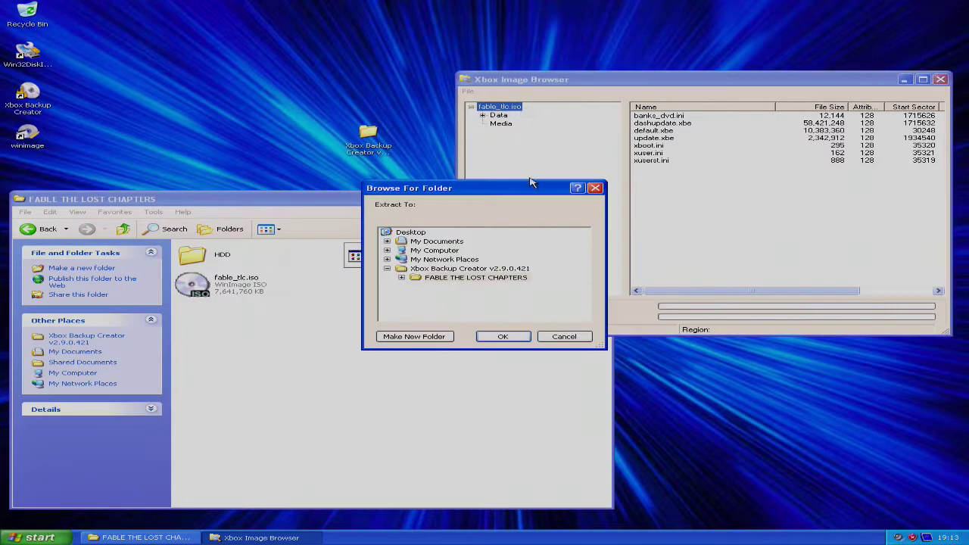
pyautogui.doubleClick(451, 280)
pyautogui.click(448, 288)
pyautogui.click(500, 337)
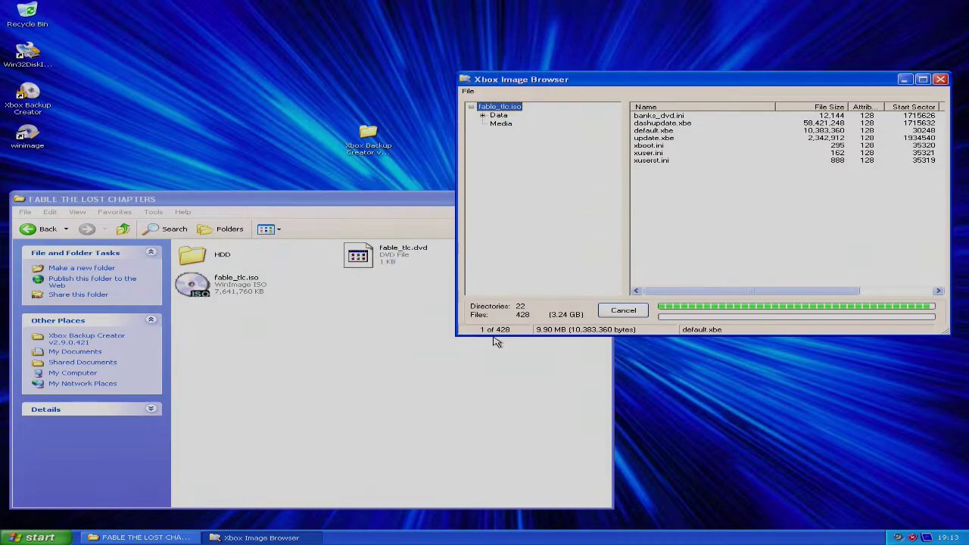
# - Open the HDD folder in Windows Explorer and, once extraction is complete, close the image browser and Xbox Backup Creator
pyautogui.doubleClick(231, 259)
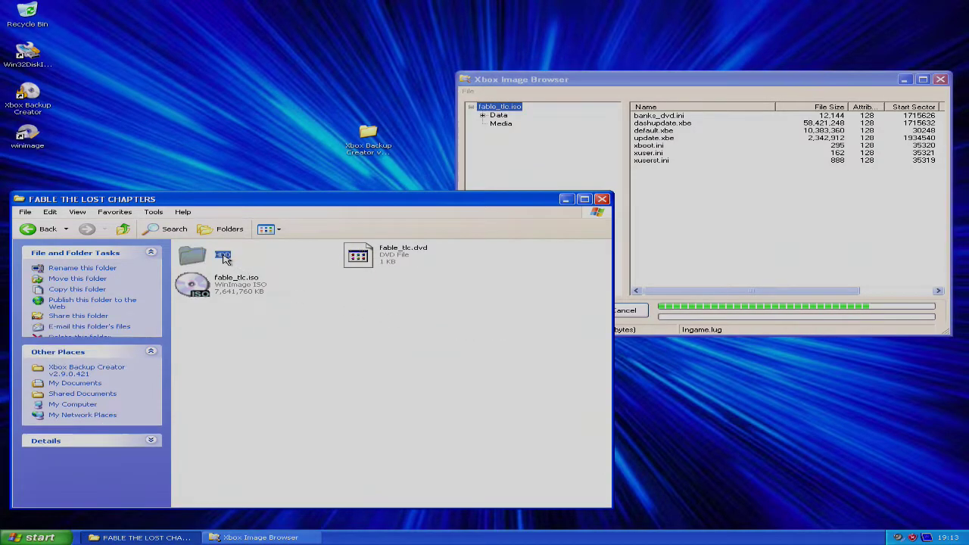
pyautogui.click(725, 80)
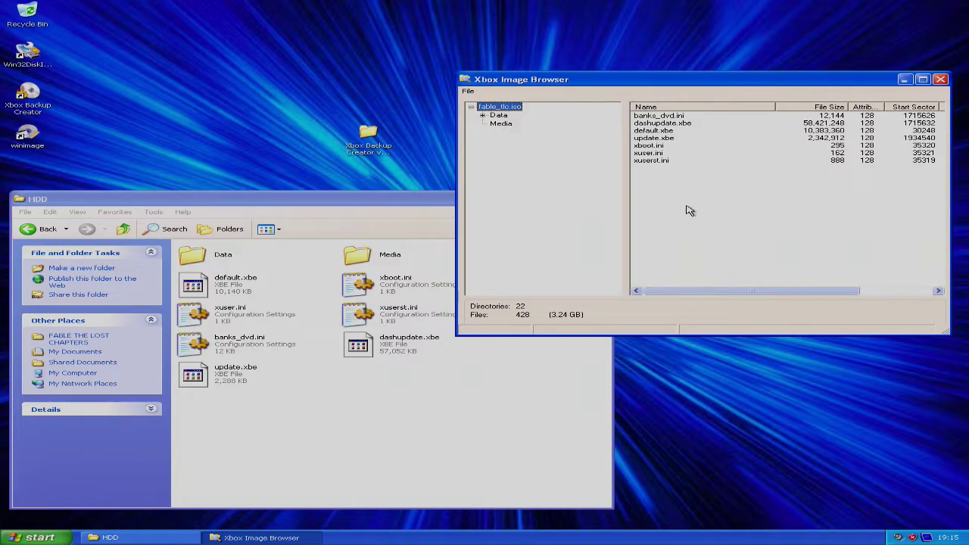
pyautogui.click(942, 82)
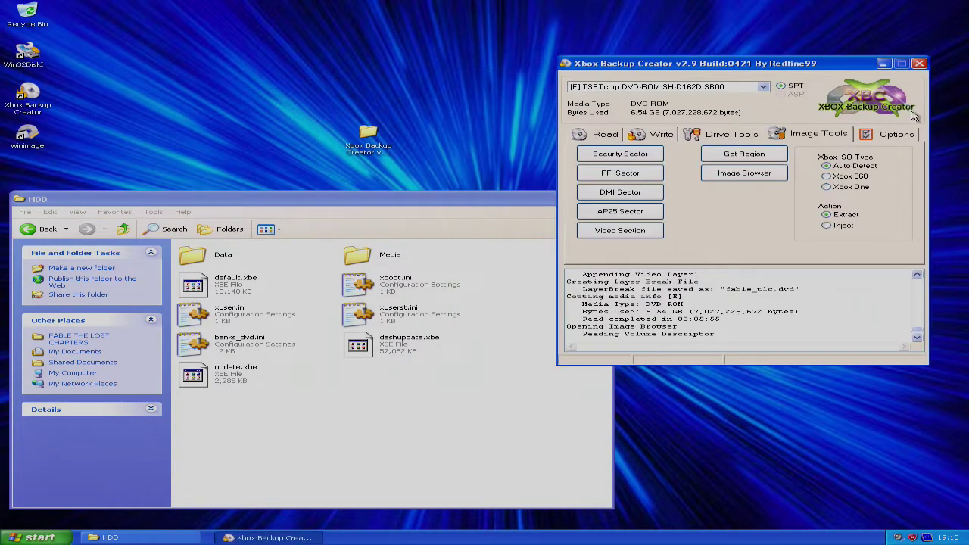
pyautogui.click(920, 66)
# - Display the combined properties of all files and folders extracted into HDD to examine their total size
pyautogui.moveTo(443, 206); pyautogui.dragTo(619, 187)
pyautogui.moveTo(636, 395); pyautogui.dragTo(370, 241)
pyautogui.rightClick(370, 241)
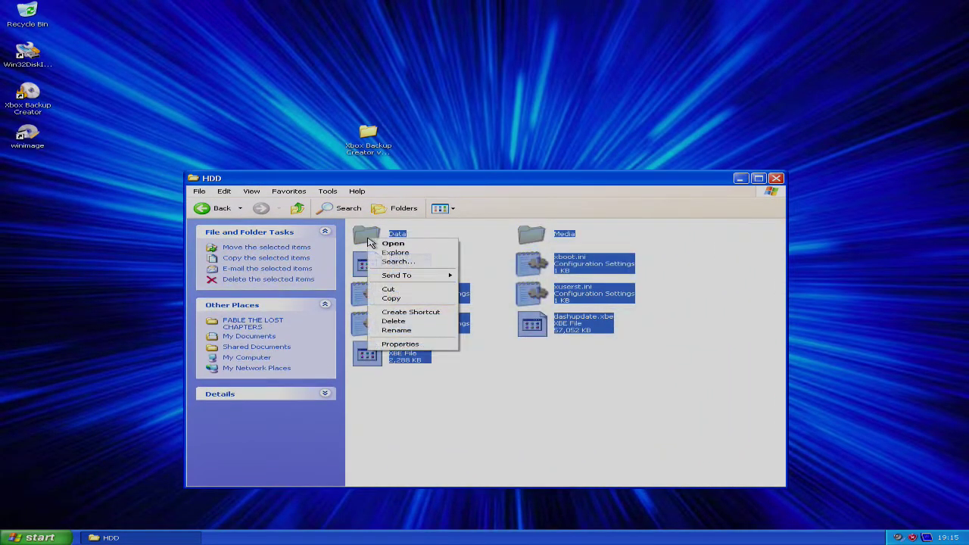
pyautogui.click(424, 344)
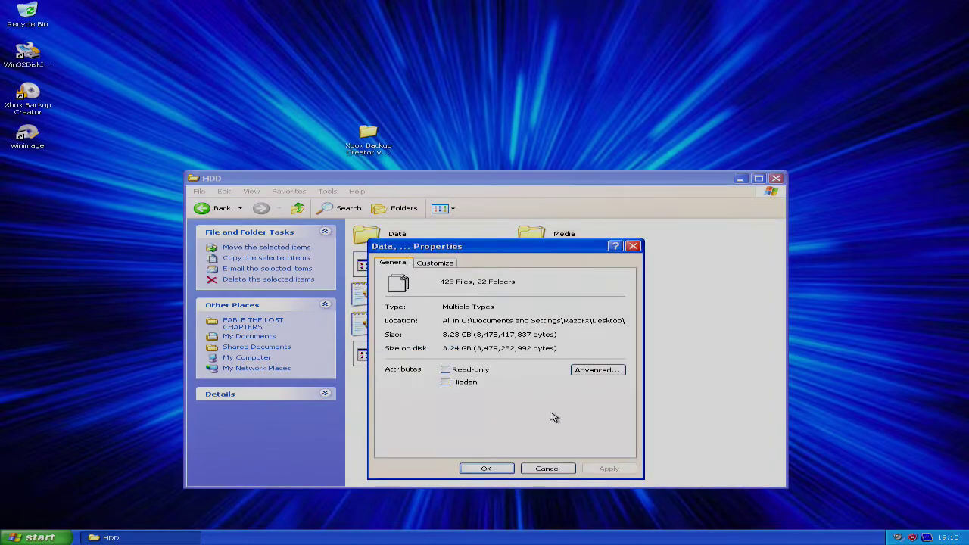
pyautogui.moveTo(533, 248); pyautogui.dragTo(756, 265)
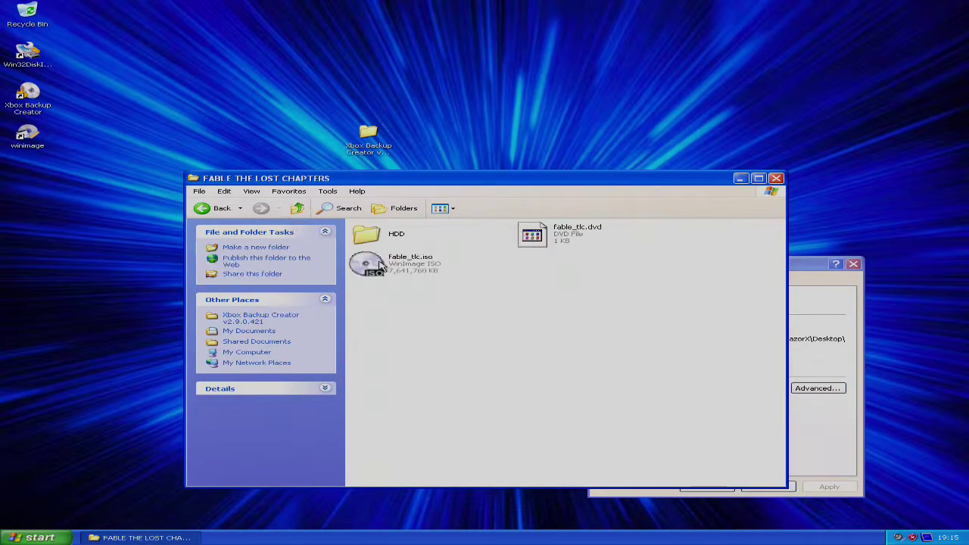
# - Display the properties of fable_tlc.iso beside those of the extracted files to compare their sizes
pyautogui.rightClick(379, 261)
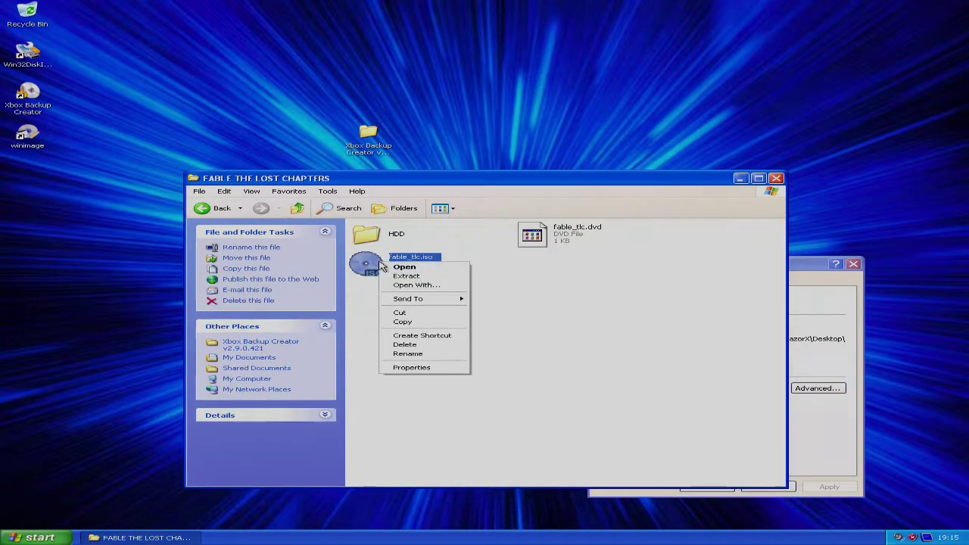
pyautogui.click(413, 368)
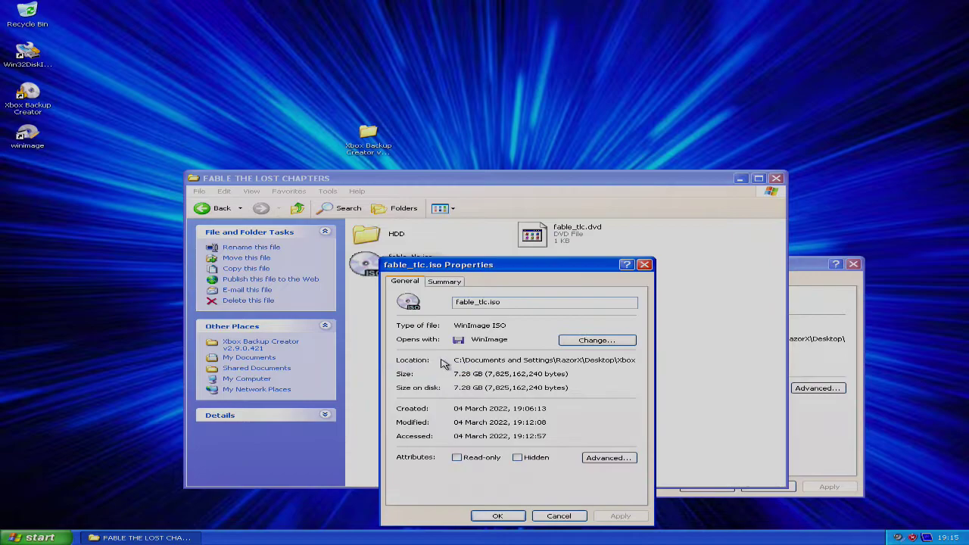
pyautogui.click(739, 186)
pyautogui.click(738, 180)
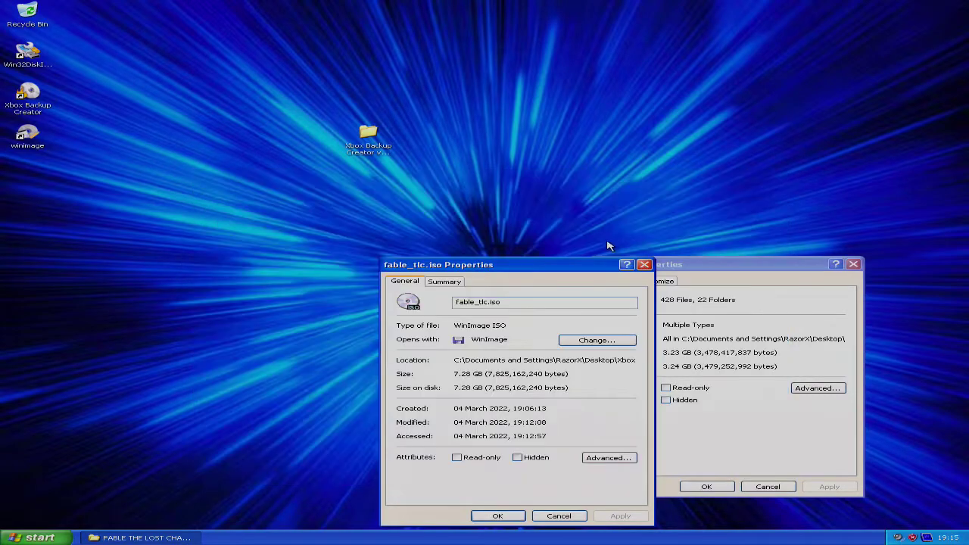
pyautogui.moveTo(569, 273); pyautogui.dragTo(491, 247)
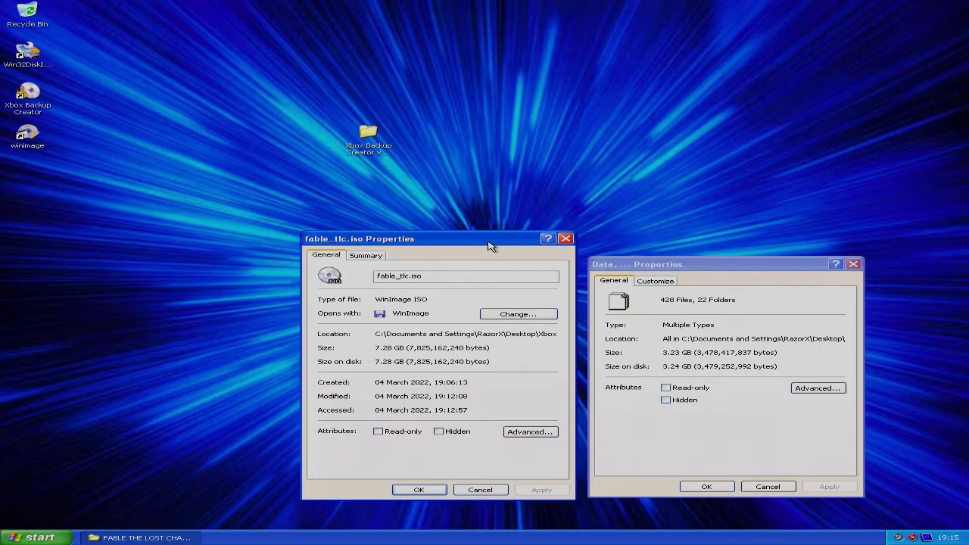
# - Close both properties windows and the FABLE THE LOST CHAPTERS folder window
pyautogui.click(566, 239)
pyautogui.click(853, 267)
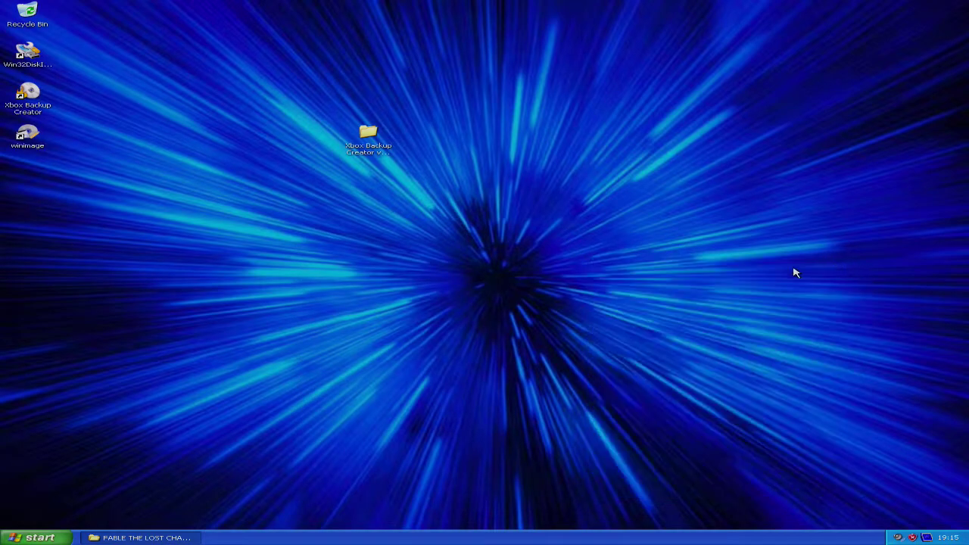
pyautogui.click(148, 537)
pyautogui.click(455, 354)
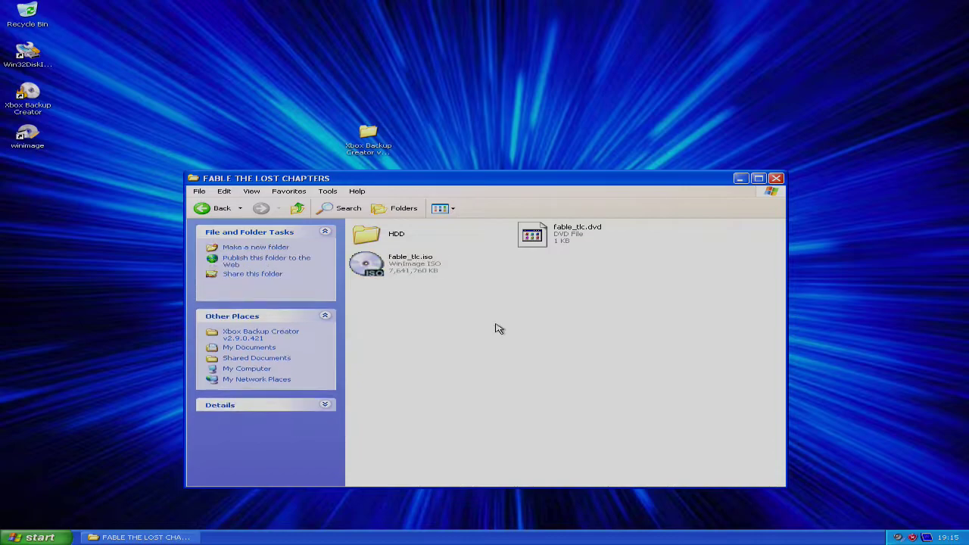
pyautogui.click(777, 179)
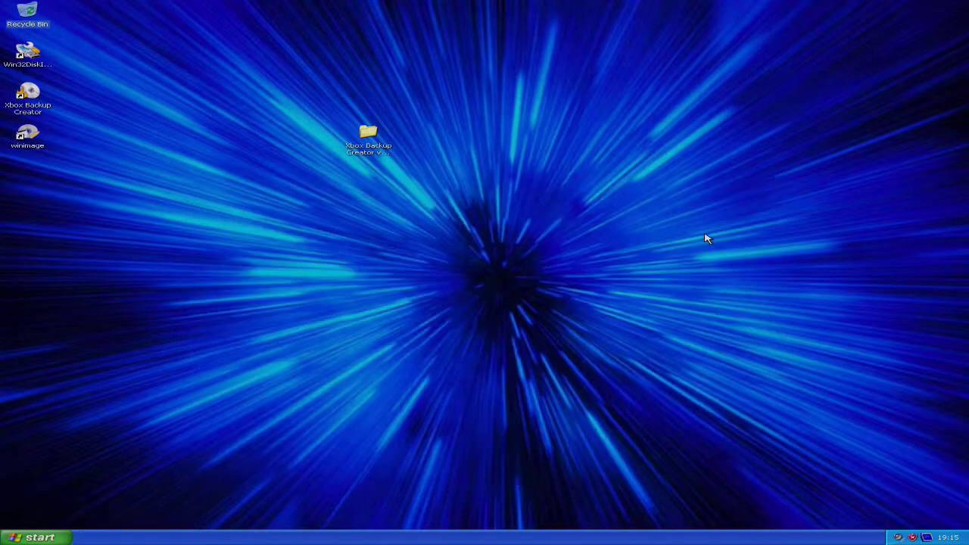